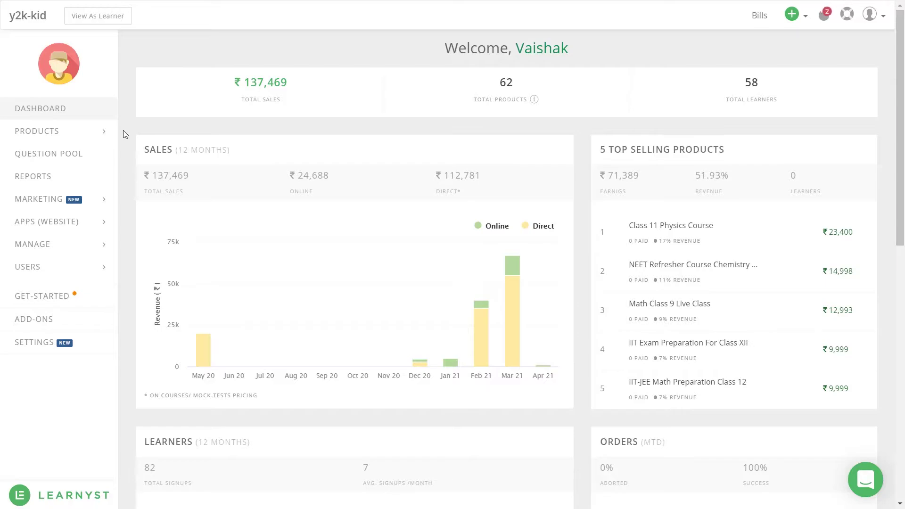
Expand PRODUCTS in the sidebar and show the MOCK-TESTS list of 30 tests
{"action": "left_click", "coordinate": [94, 134]}
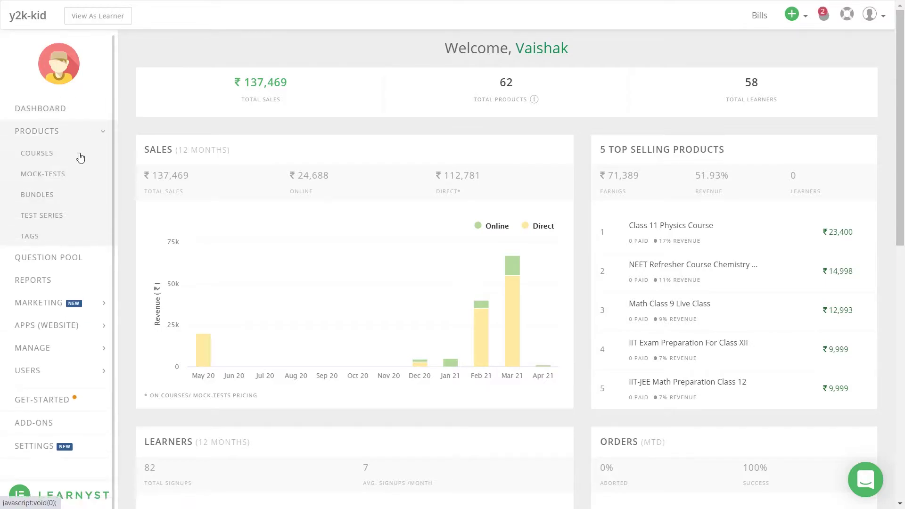
{"action": "left_click", "coordinate": [72, 176]}
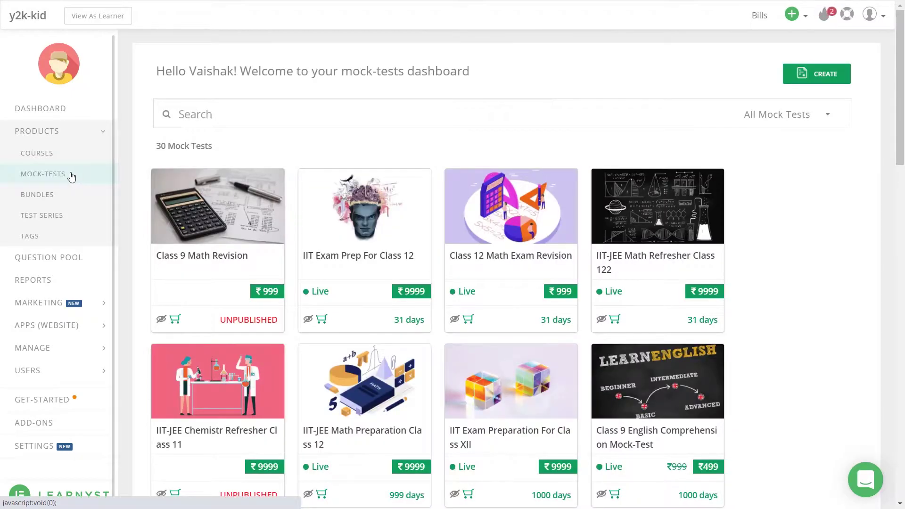
{"action": "mouse_move", "coordinate": [227, 212]}
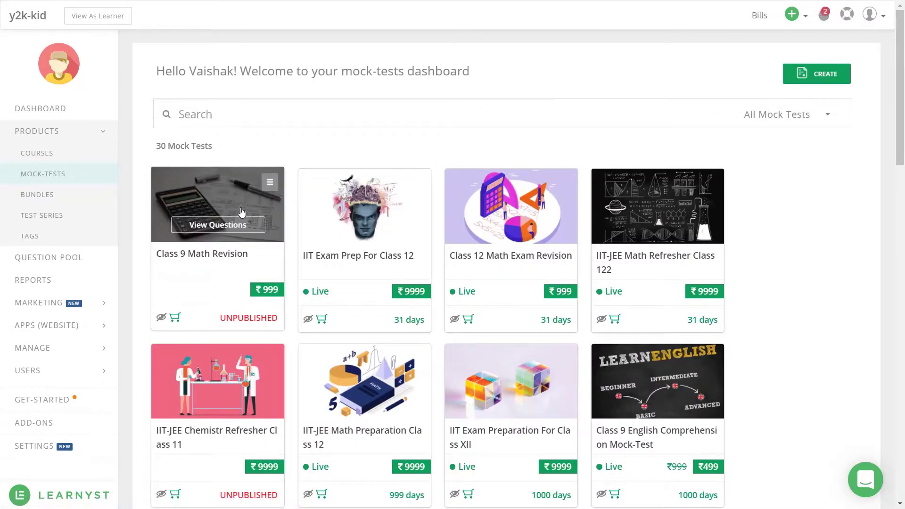
Open the Class 9 Math Revision test and add a multiple-choice question to Section 1
{"action": "left_click", "coordinate": [276, 214]}
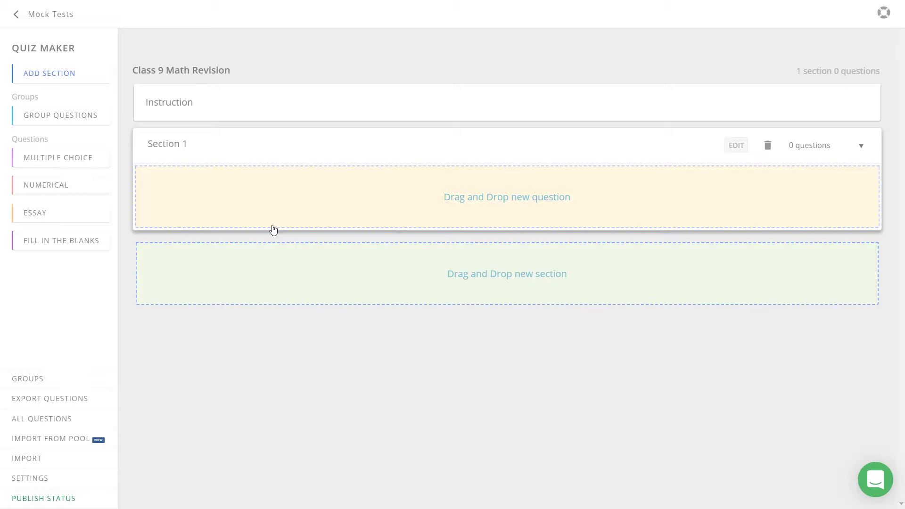
{"action": "left_click", "coordinate": [104, 160]}
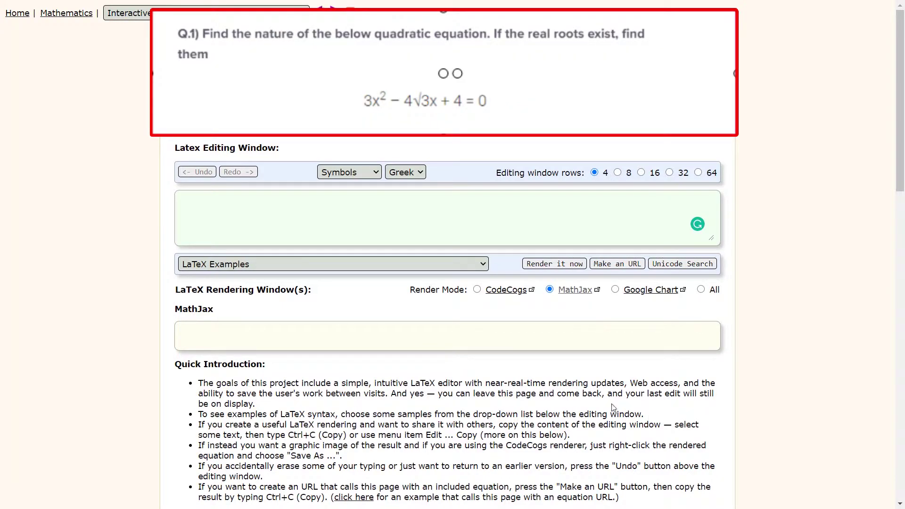
Enter 3x^2-4 in the LaTeX editor, using the Symbols superscript with exponent 2
{"action": "left_click", "coordinate": [295, 218]}
{"action": "type", "text": "3"}
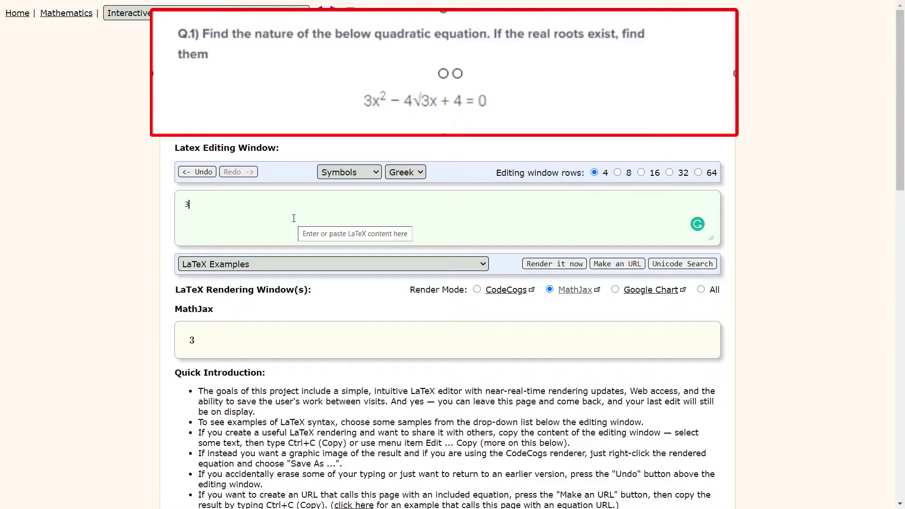
{"action": "left_click", "coordinate": [350, 177]}
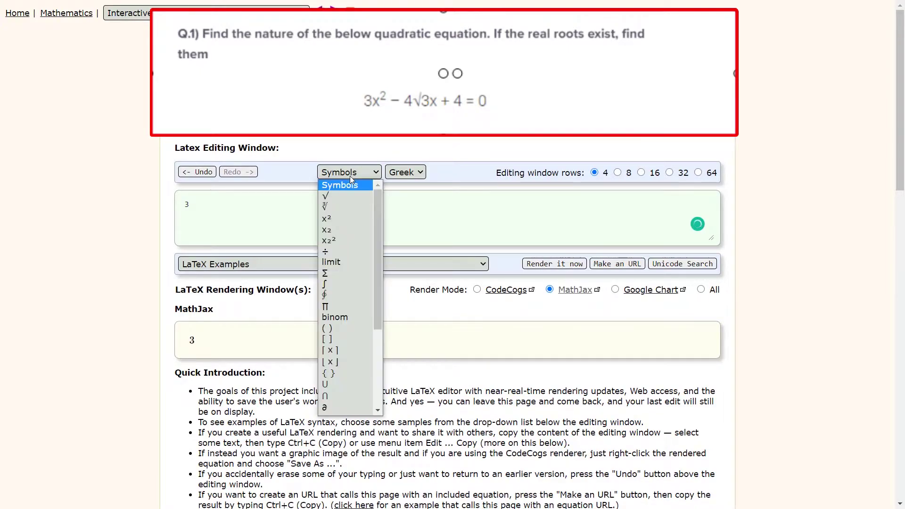
{"action": "left_click", "coordinate": [345, 218]}
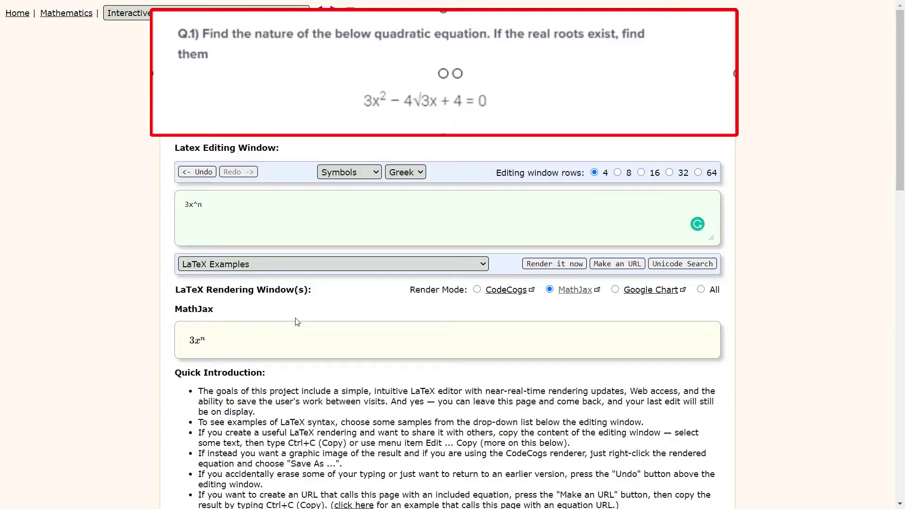
{"action": "key", "text": "BackSpace"}
{"action": "type", "text": "2-"}
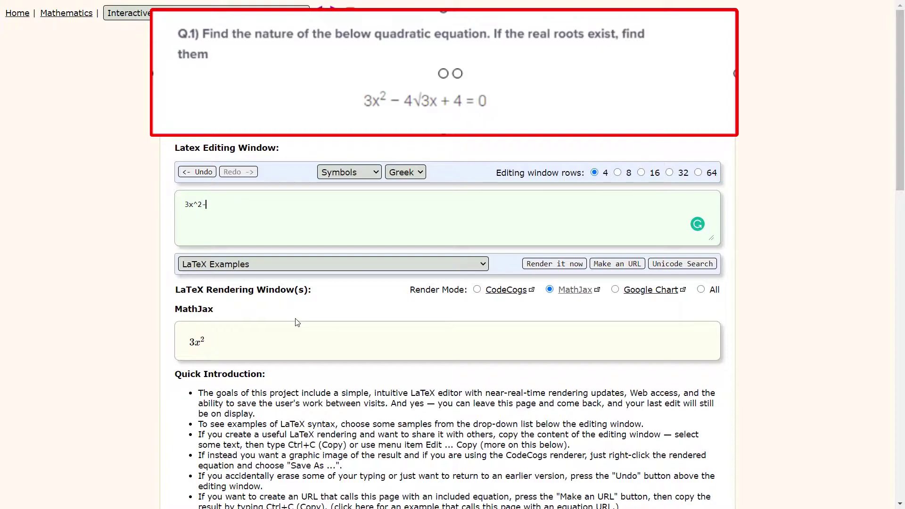
{"action": "type", "text": "4"}
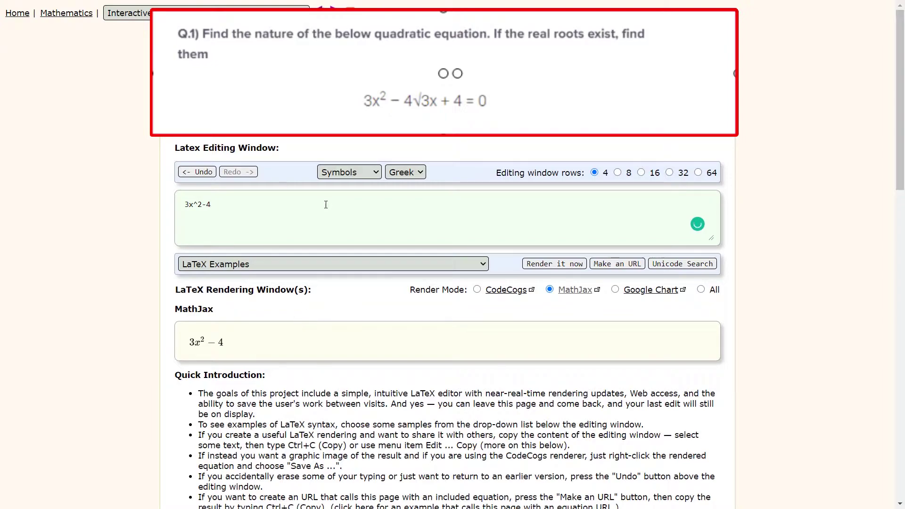
Extend the expression with \sqrt{3}x+4=0, using the Symbols square root with argument 3
{"action": "left_click", "coordinate": [357, 175]}
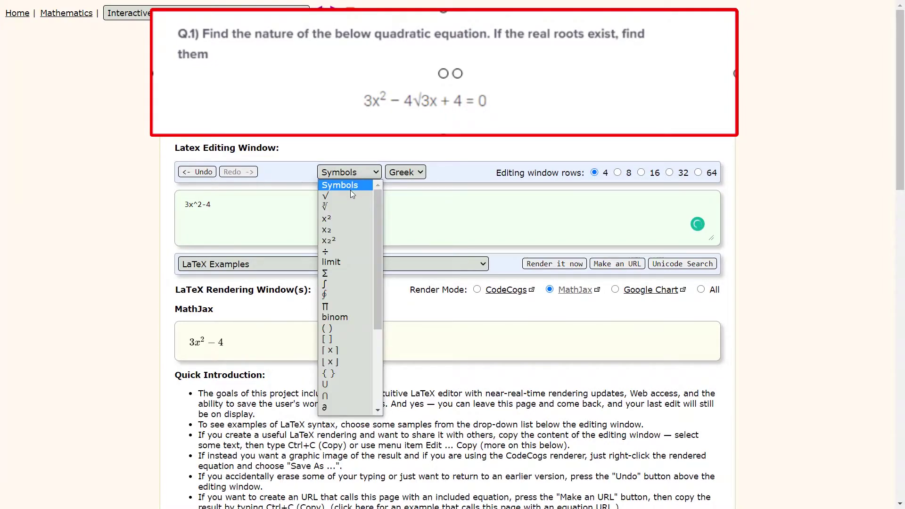
{"action": "left_click", "coordinate": [351, 195]}
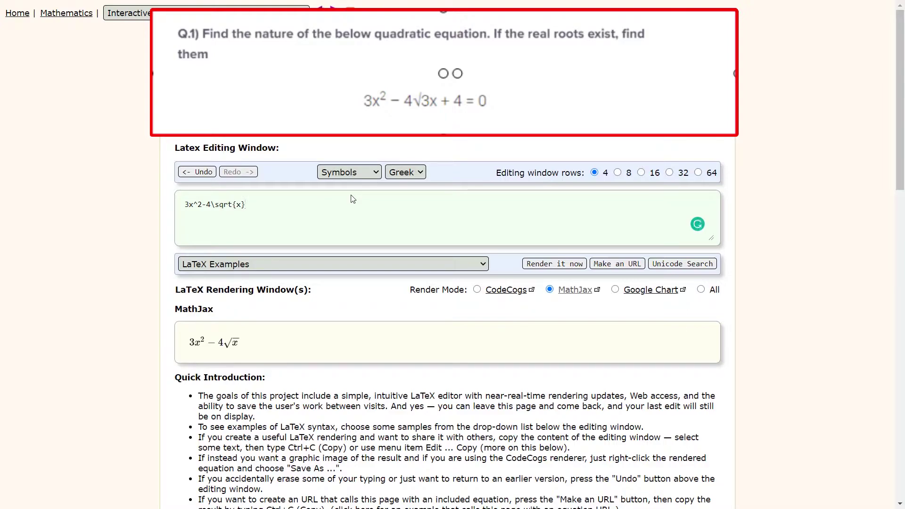
{"action": "key", "text": "Left"}
{"action": "key", "text": "shift+Left"}
{"action": "type", "text": "3"}
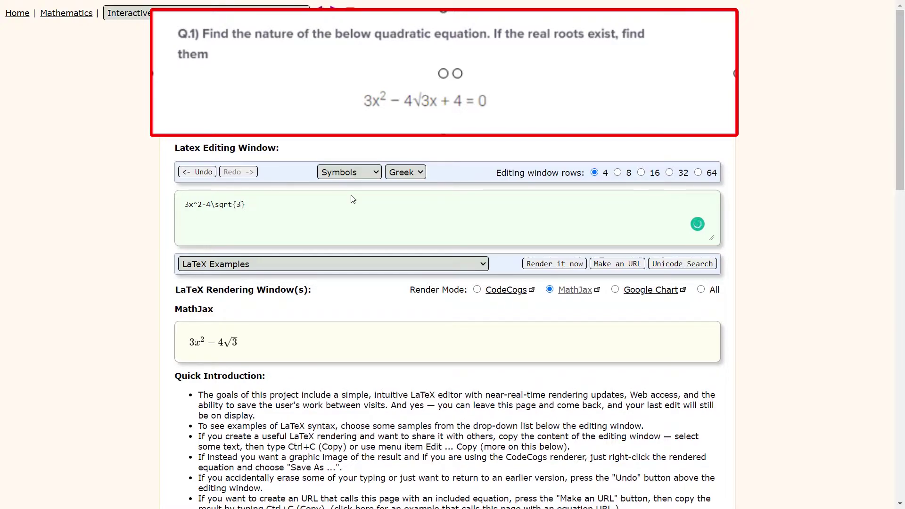
{"action": "left_click", "coordinate": [262, 208]}
{"action": "type", "text": "x"}
{"action": "type", "text": "+4"}
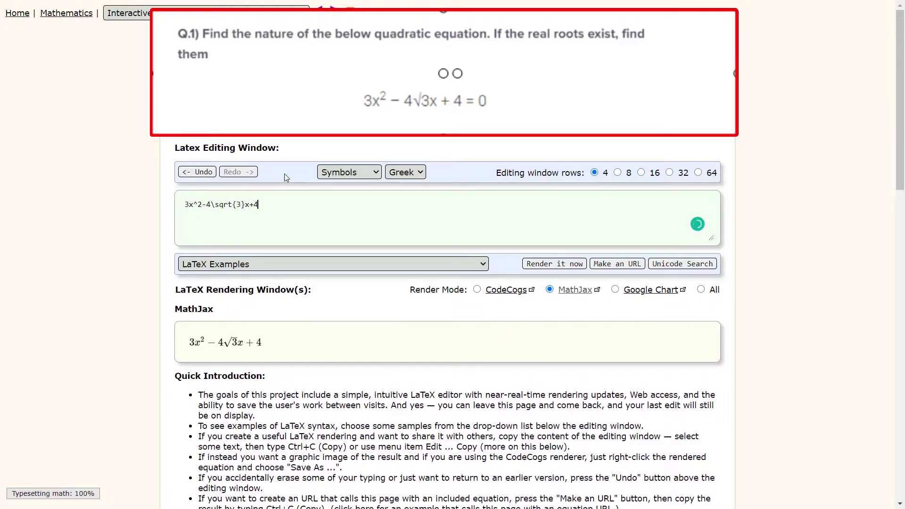
{"action": "type", "text": "=0"}
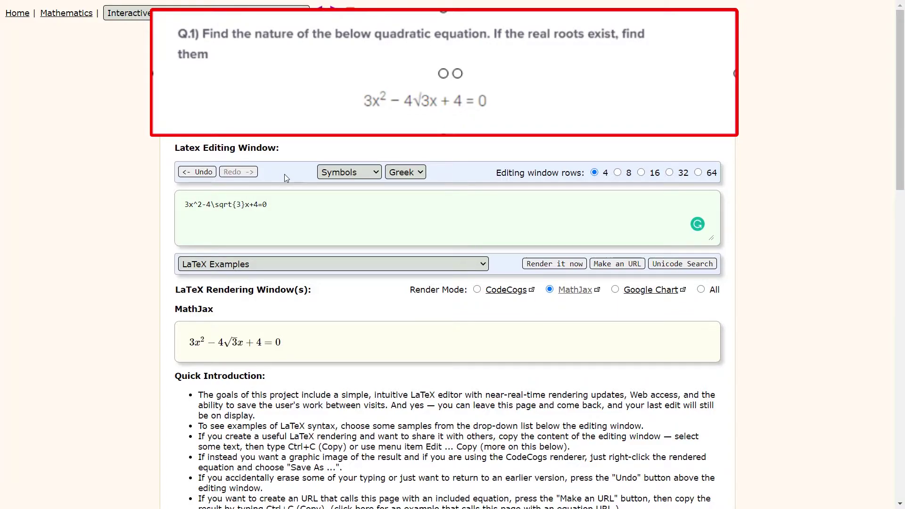
Copy the LaTeX and paste it after the question text, wrapped in \( and \)
{"action": "key", "text": "ctrl+a"}
{"action": "key", "text": "ctrl+c"}
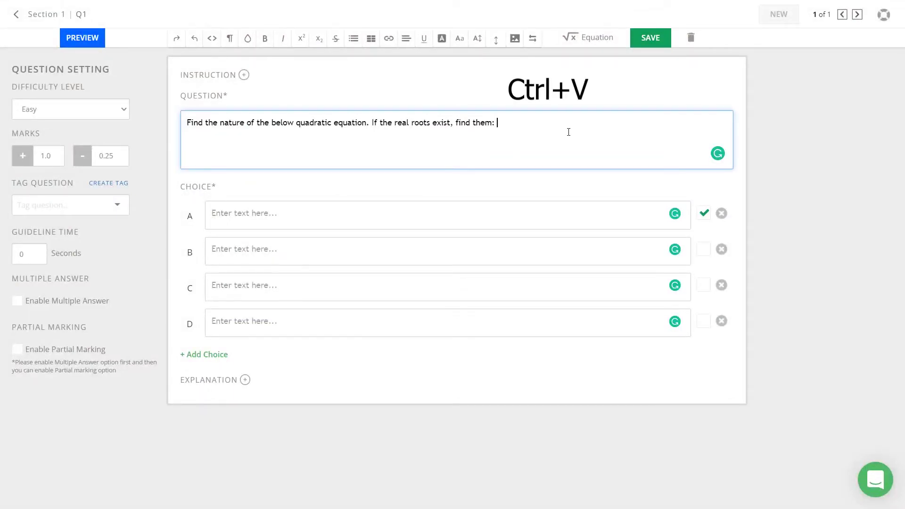
{"action": "key", "text": "ctrl+v"}
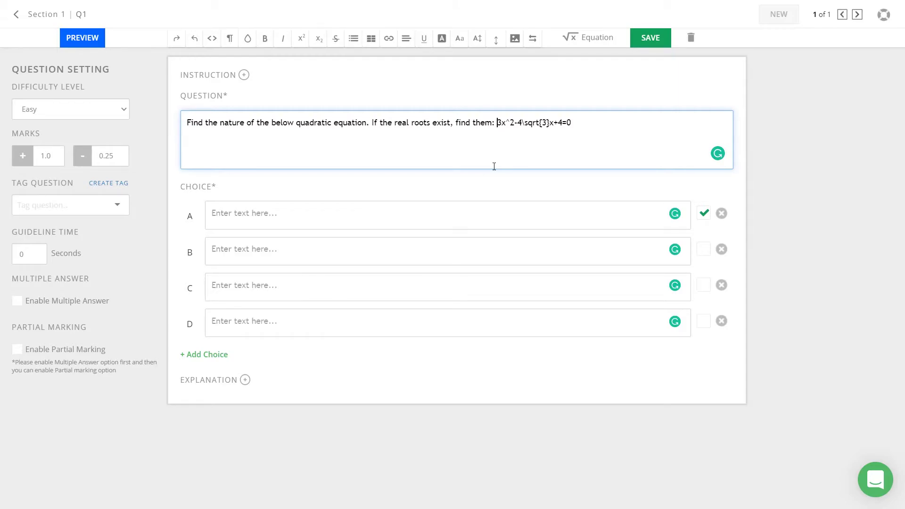
{"action": "type", "text": "\\"}
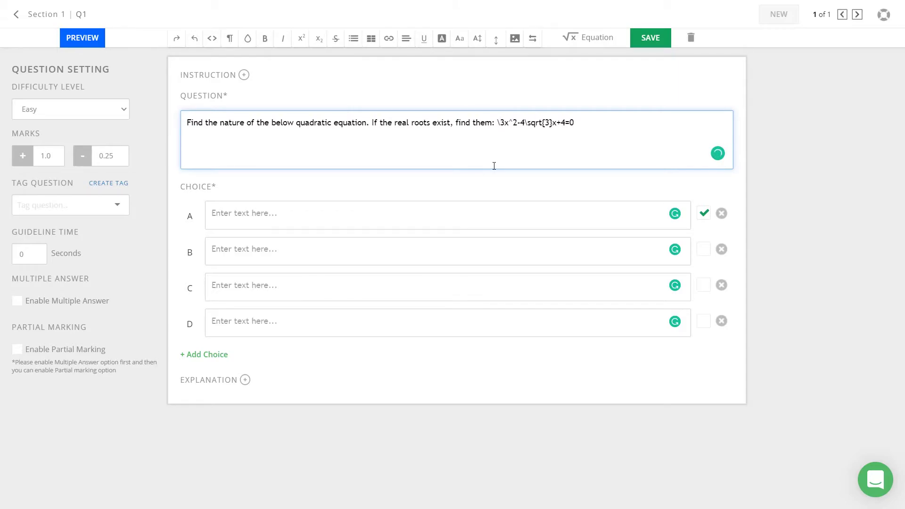
{"action": "type", "text": "("}
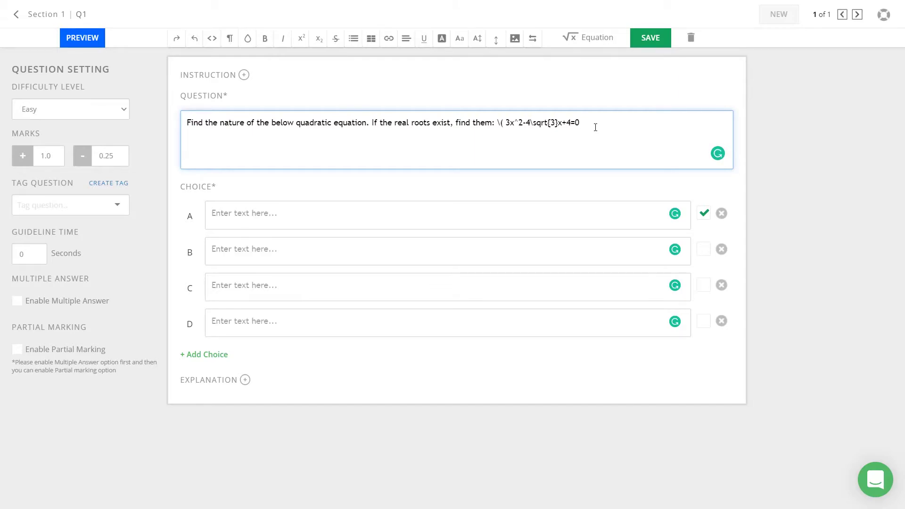
{"action": "type", "text": "\\)"}
Finish editing the Question field and display the question preview
{"action": "left_click", "coordinate": [327, 87]}
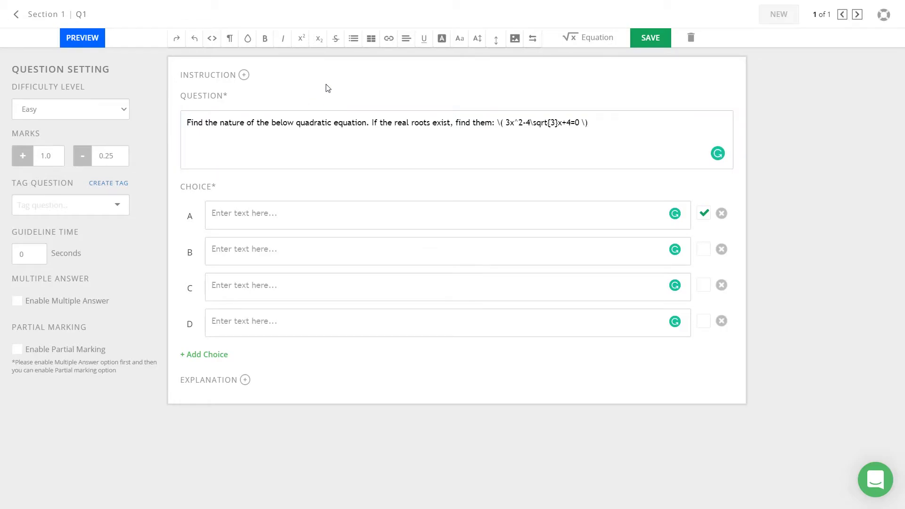
{"action": "left_click", "coordinate": [96, 43]}
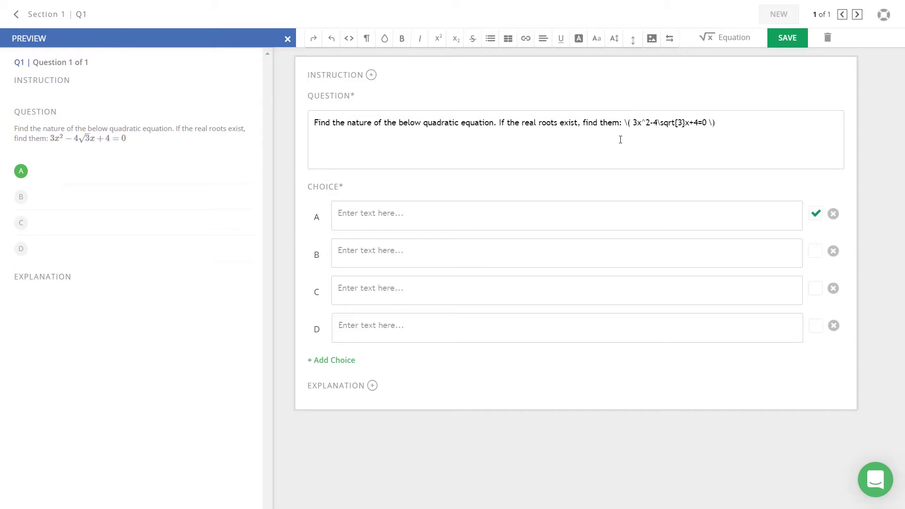
Change the equation's delimiters from \( \) to \[ \] for display math
{"action": "left_click", "coordinate": [628, 124]}
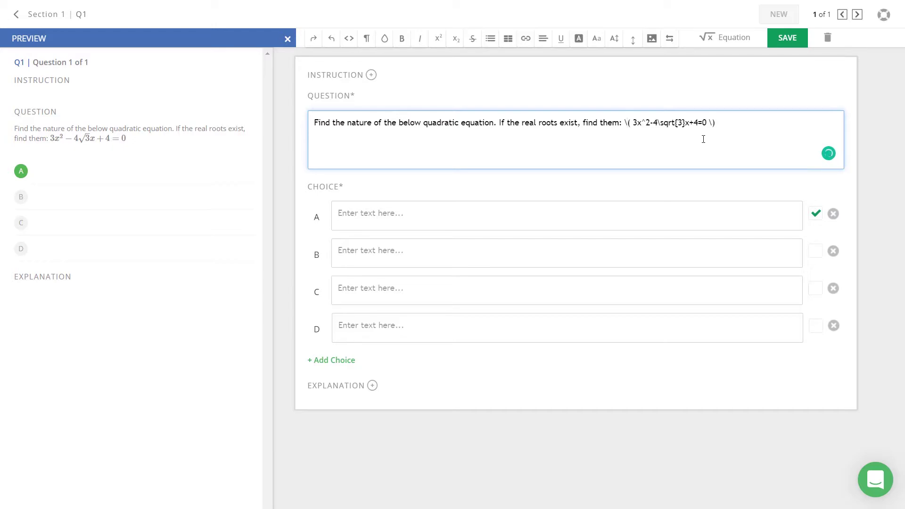
{"action": "key", "text": "shift+Left"}
{"action": "type", "text": "["}
{"action": "key", "text": "shift+Left"}
{"action": "type", "text": "]"}
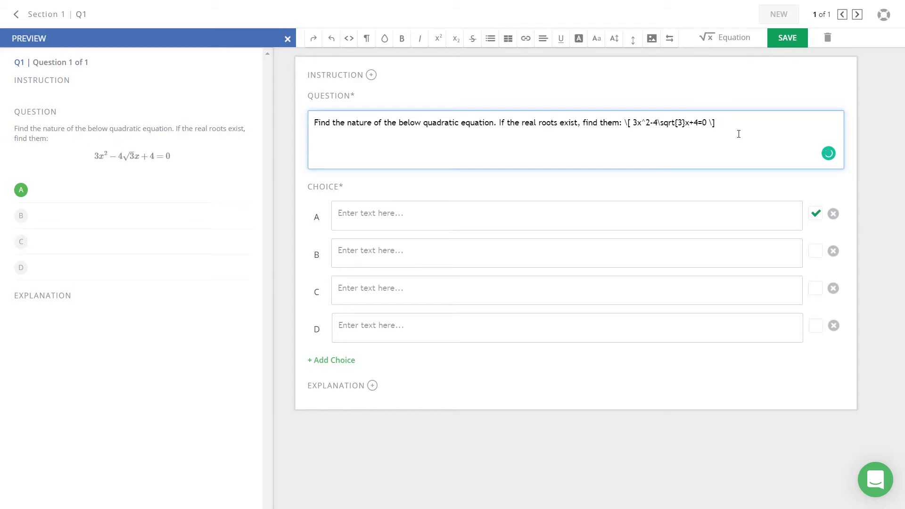
Finish editing the Question field and save Q1 into Section 1
{"action": "left_click", "coordinate": [740, 98]}
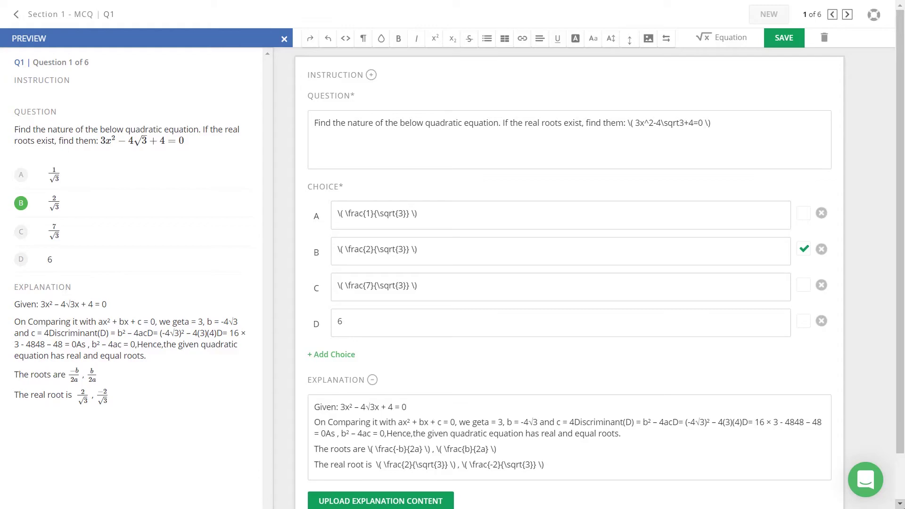
{"action": "left_click", "coordinate": [790, 34]}
Set the Class 9 Math Revision test's publish status to Live and publish it
{"action": "left_click", "coordinate": [17, 17]}
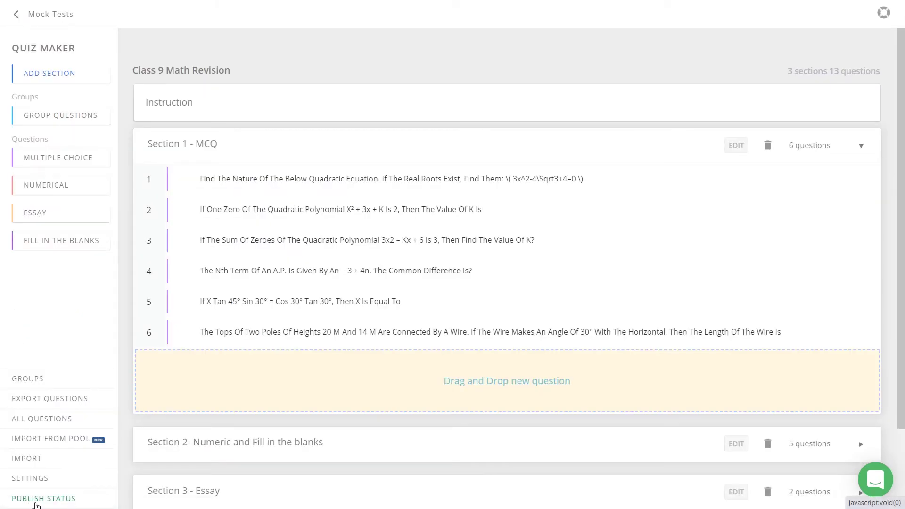
{"action": "left_click", "coordinate": [36, 499]}
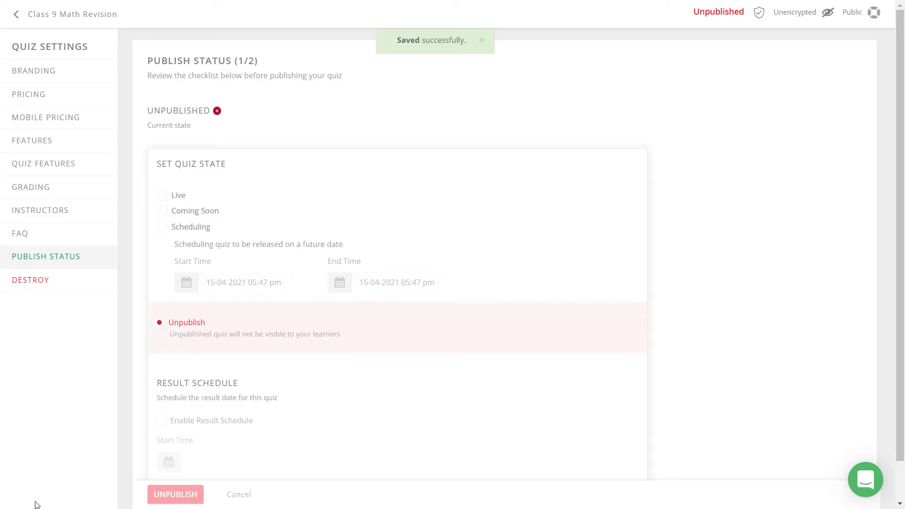
{"action": "left_click", "coordinate": [160, 196]}
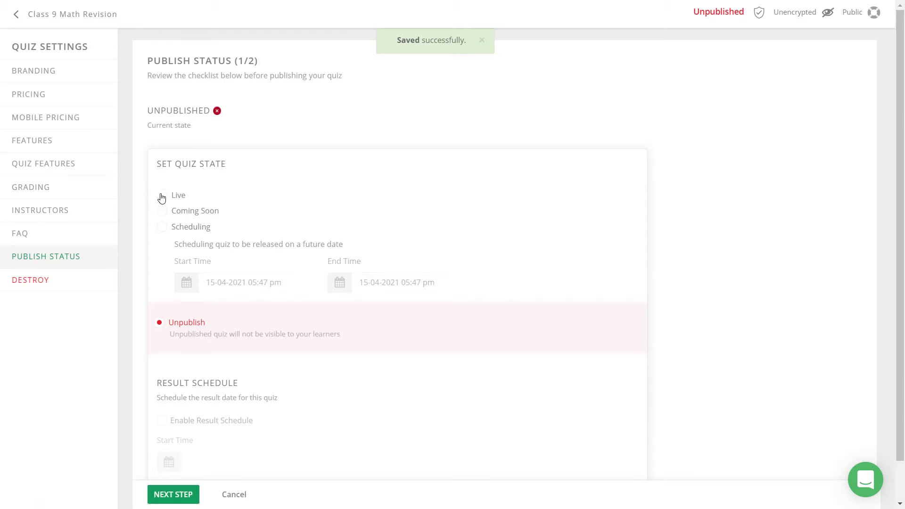
{"action": "left_click", "coordinate": [182, 498]}
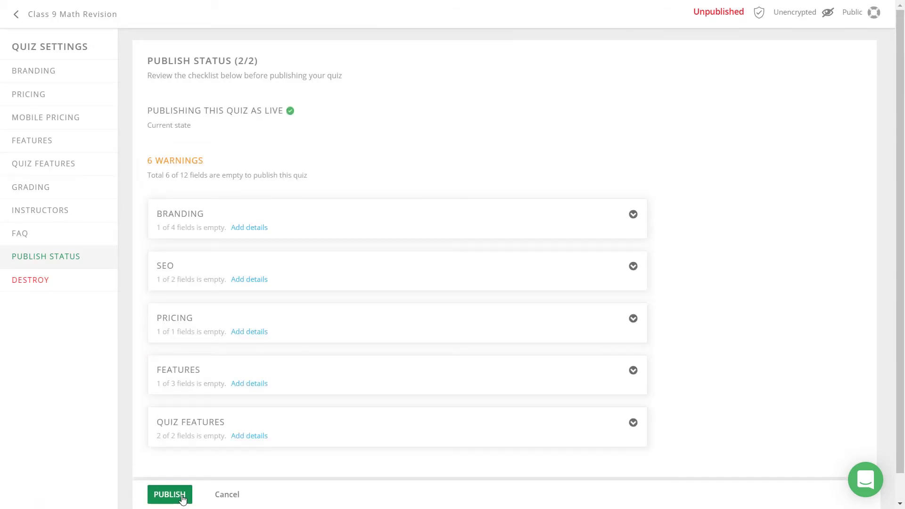
{"action": "left_click", "coordinate": [182, 498]}
{"action": "left_click", "coordinate": [440, 213]}
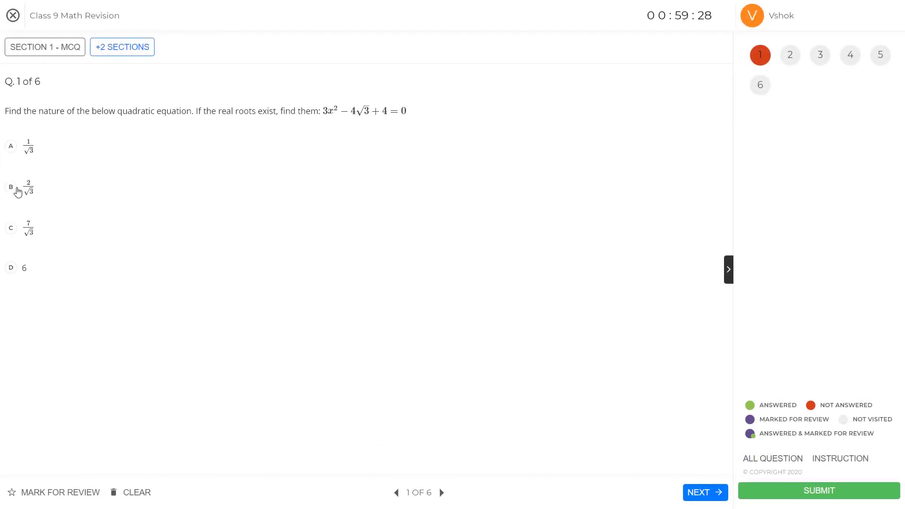
Choose option B (2/√3) for Q.1 in the learner test view
{"action": "left_click", "coordinate": [15, 191]}
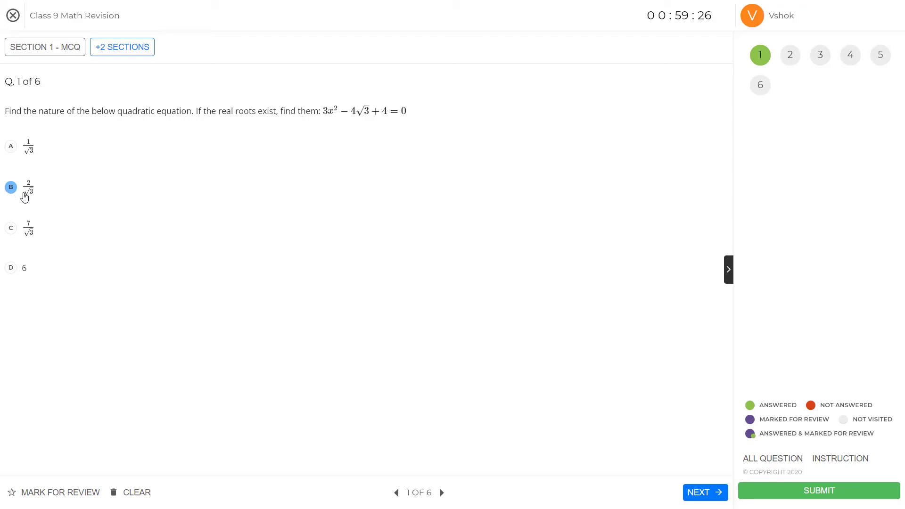